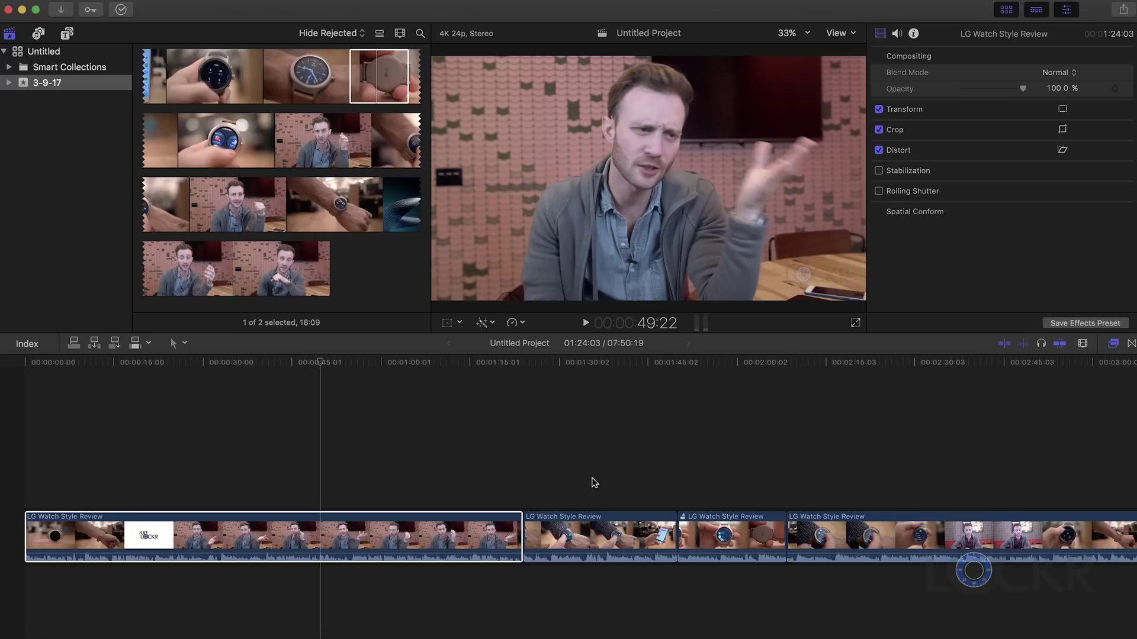
# - Move the second clip to the storyline's start, lift one as a connected clip, and move the third before the middle
pyautogui.click(584, 541)
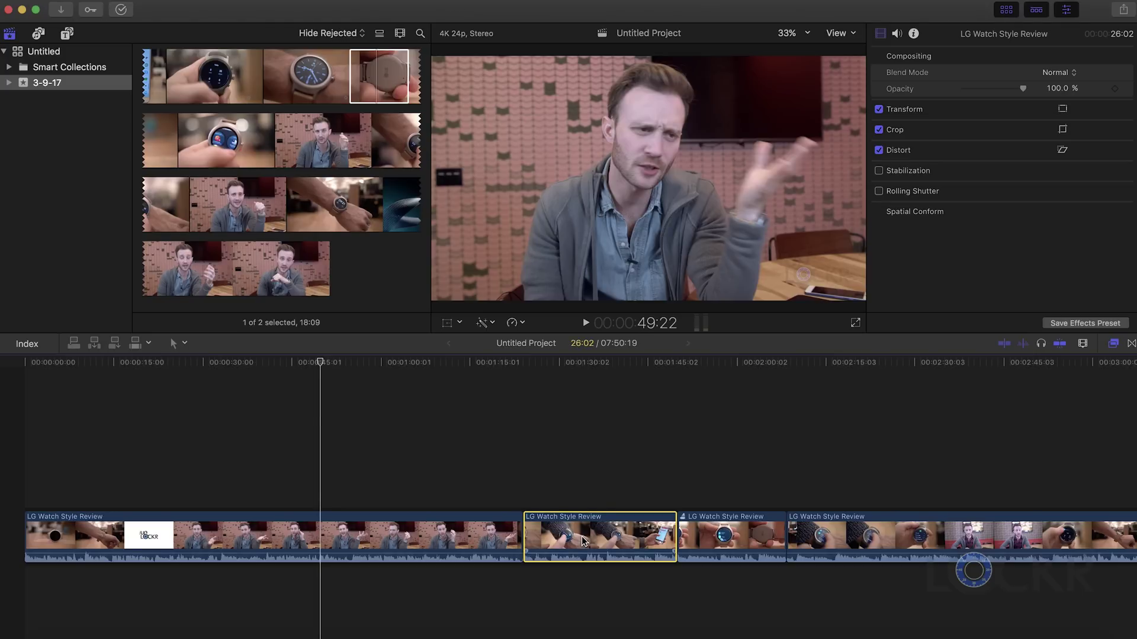
pyautogui.moveTo(584, 542); pyautogui.dragTo(166, 544)
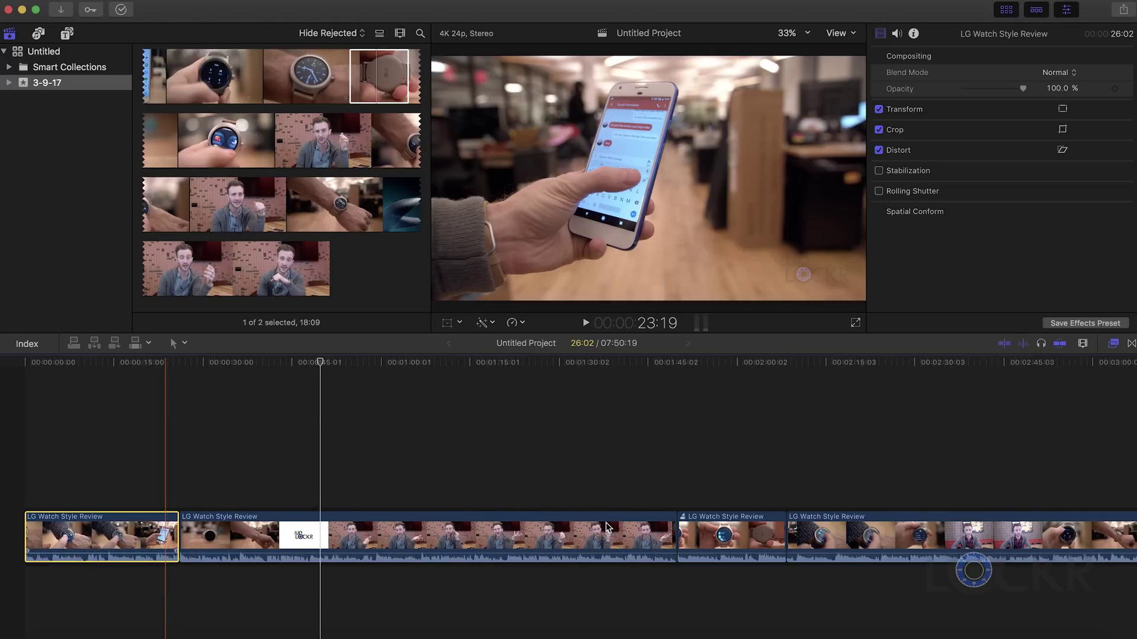
pyautogui.moveTo(758, 541); pyautogui.dragTo(804, 480)
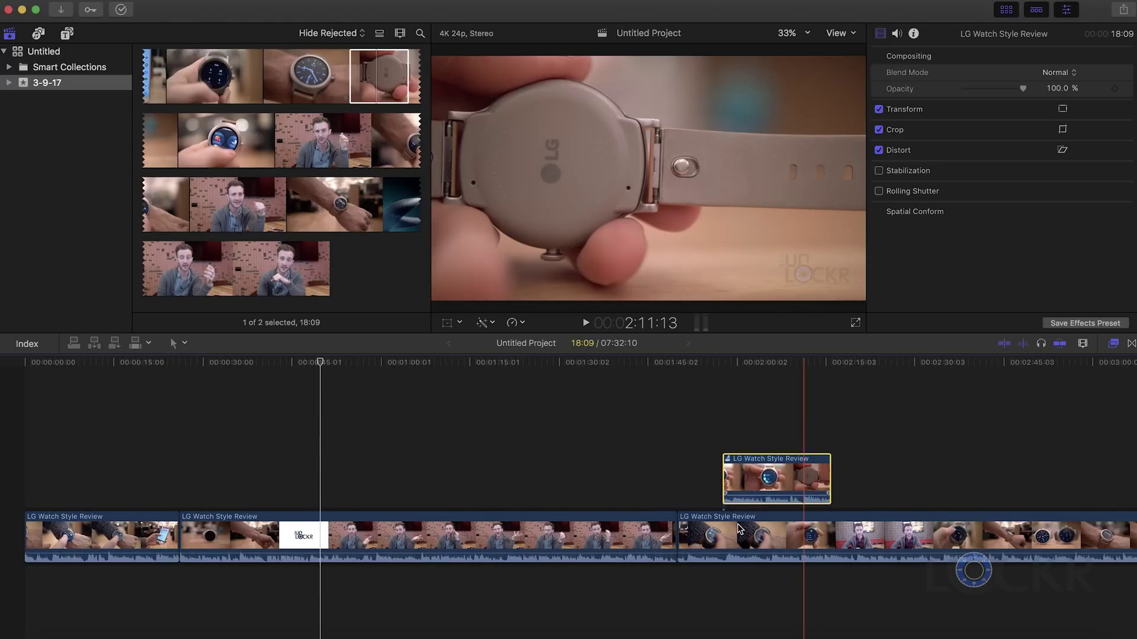
pyautogui.click(742, 538)
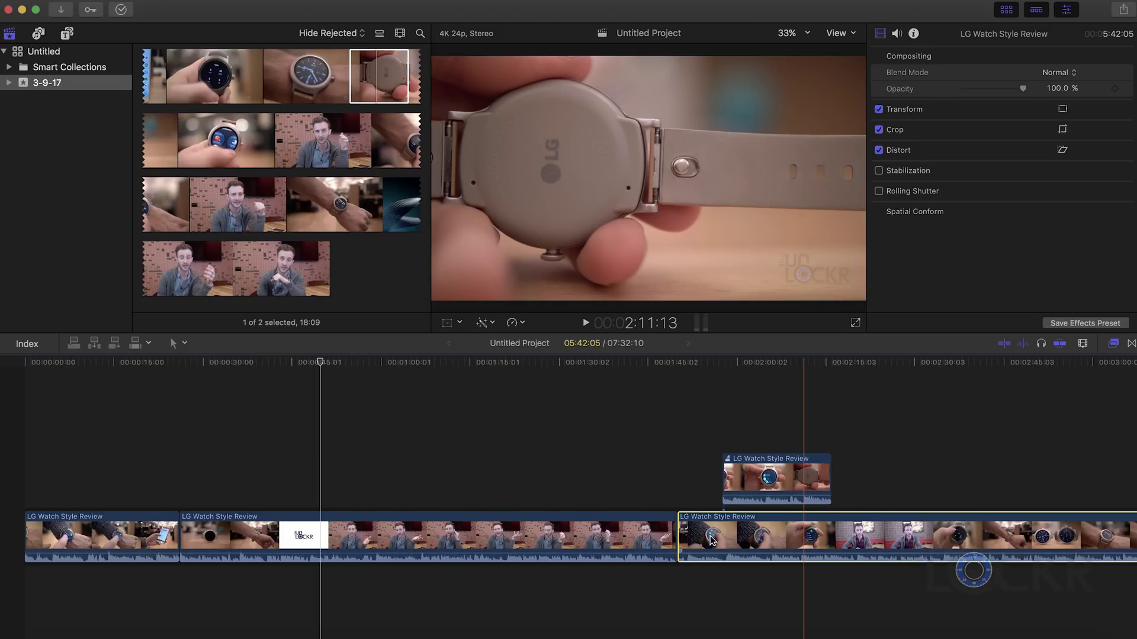
pyautogui.moveTo(710, 540); pyautogui.dragTo(266, 536)
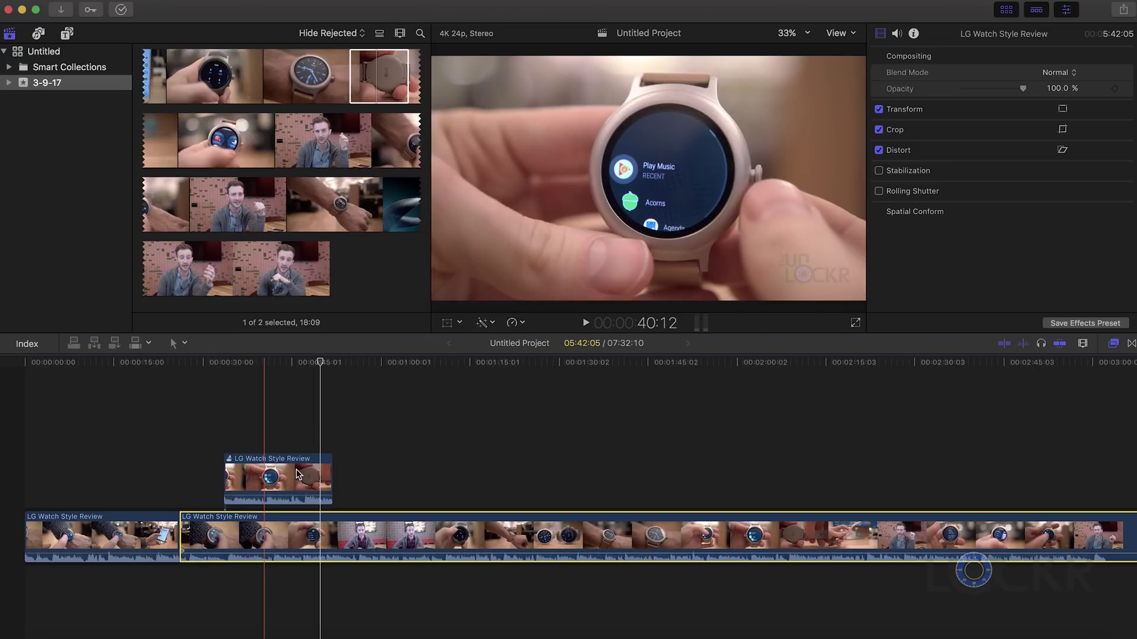
# - Drop the connected clip back into the storyline, place the first clip after the 18:09 clip, and slide a clip left
pyautogui.moveTo(297, 474); pyautogui.dragTo(252, 535)
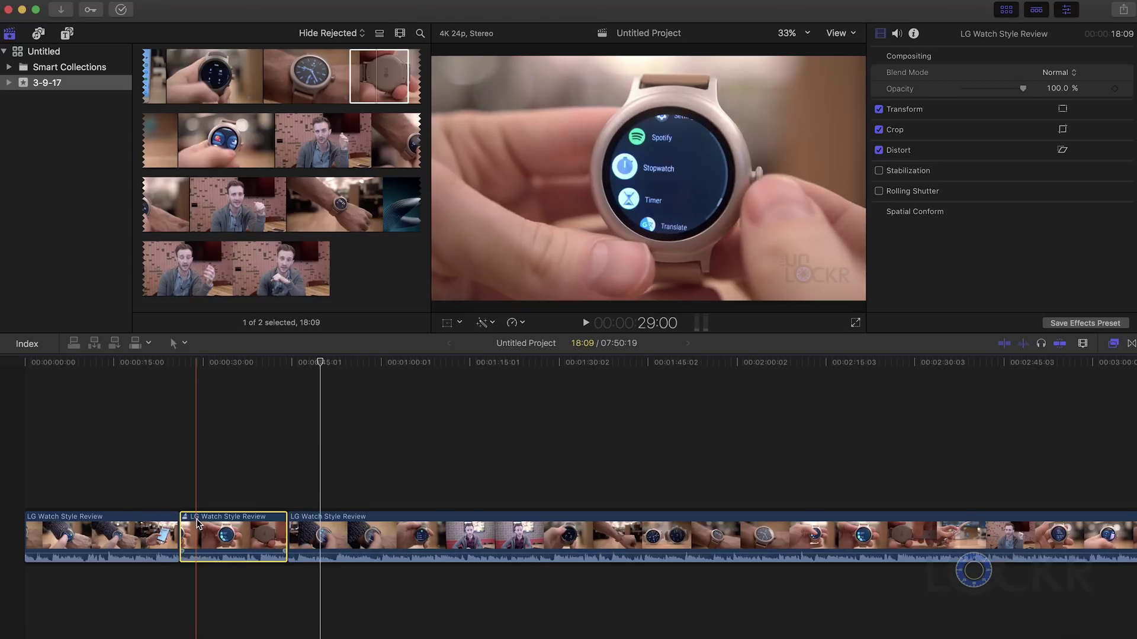
pyautogui.moveTo(105, 533); pyautogui.dragTo(261, 530)
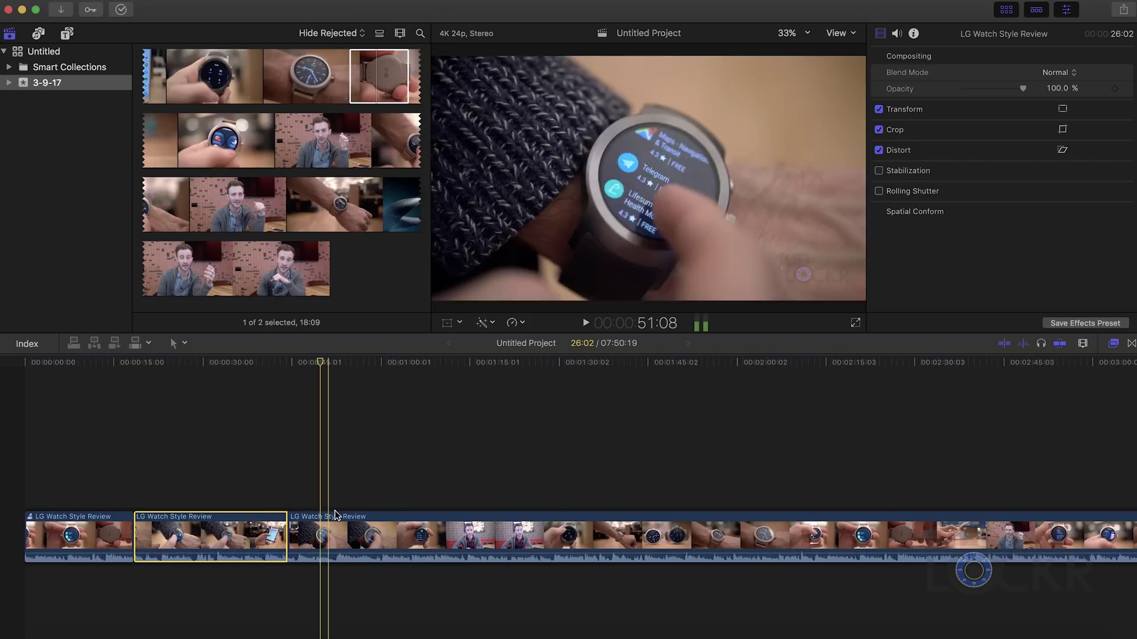
pyautogui.press('super+equal')
pyautogui.hscroll(-10, 366, 526)
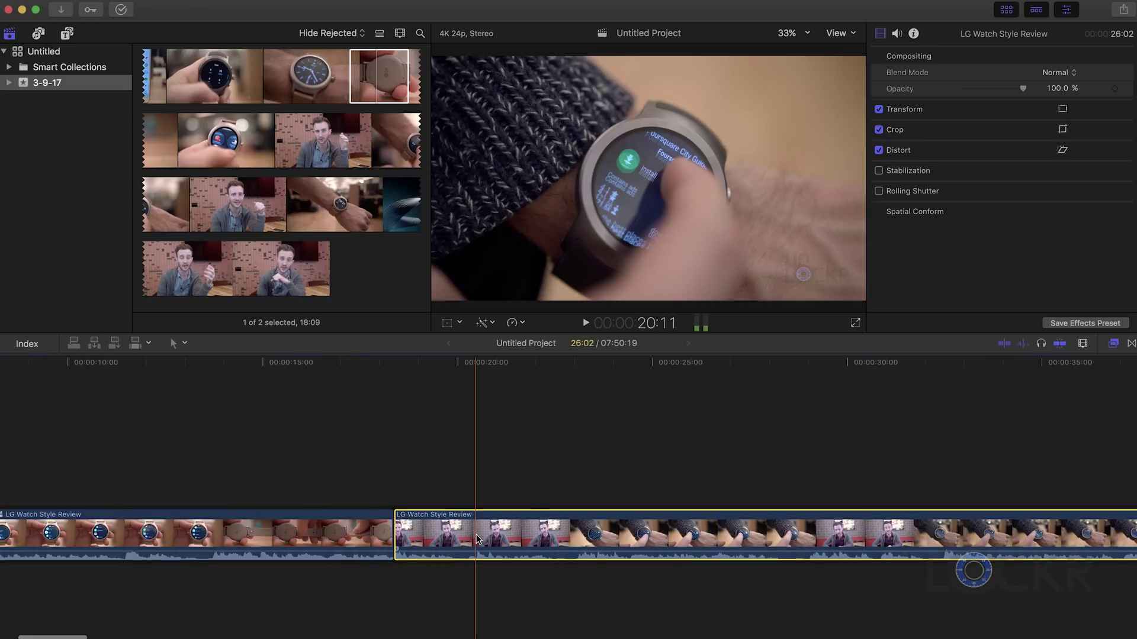
pyautogui.moveTo(273, 545); pyautogui.dragTo(12, 541)
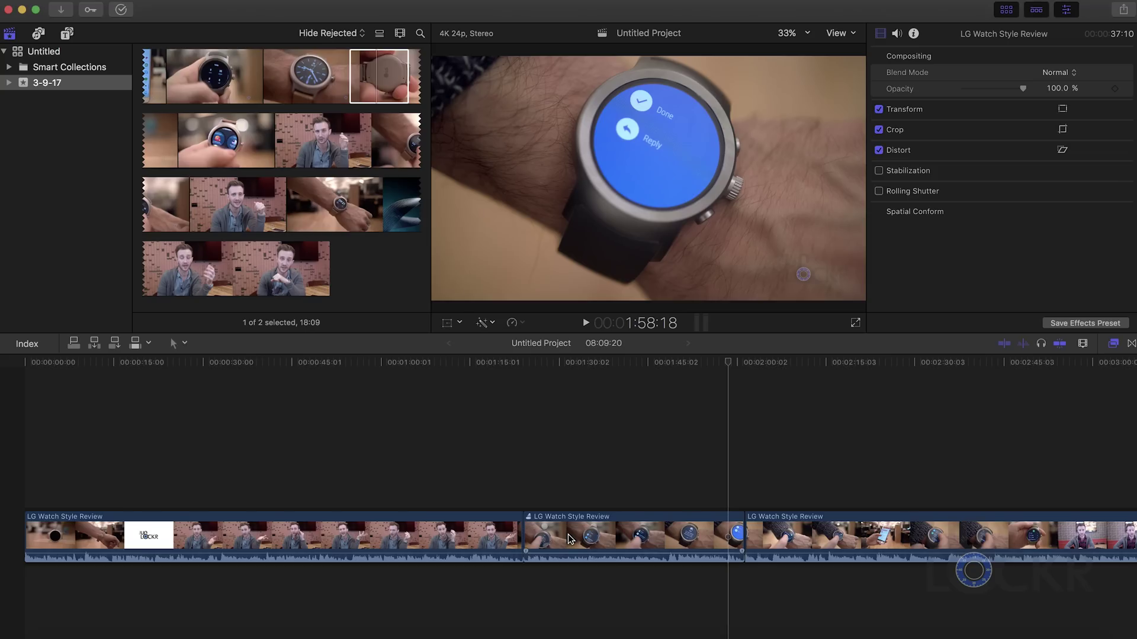
# - Cycle through the audition clip's alternate takes and keep the 18:09 take
pyautogui.click(567, 534)
pyautogui.press('y')
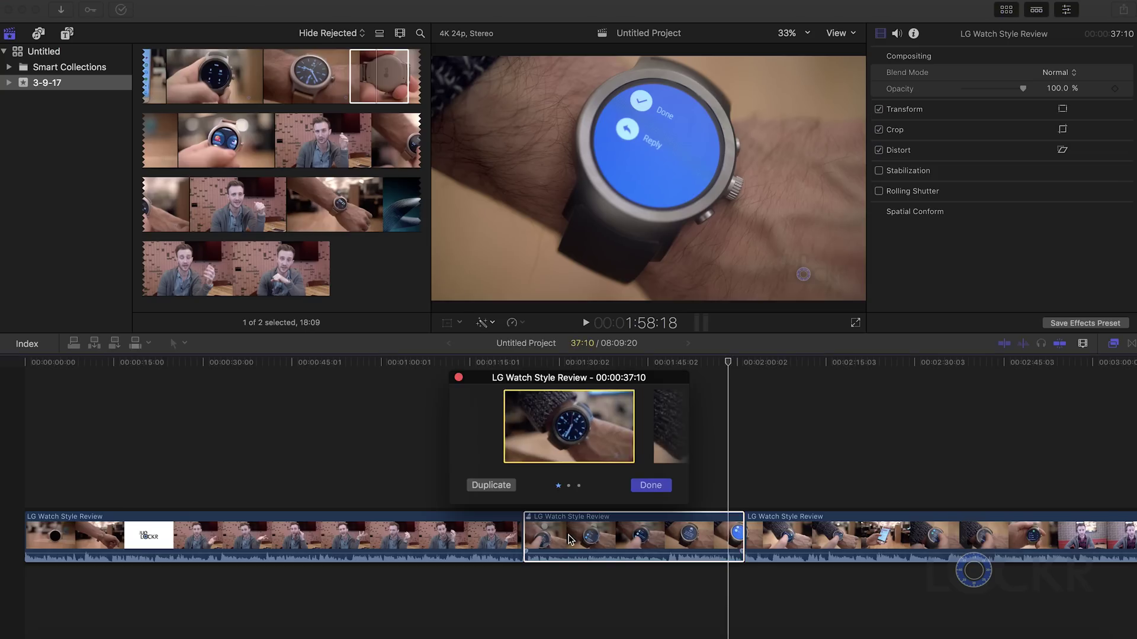
pyautogui.press('Right')
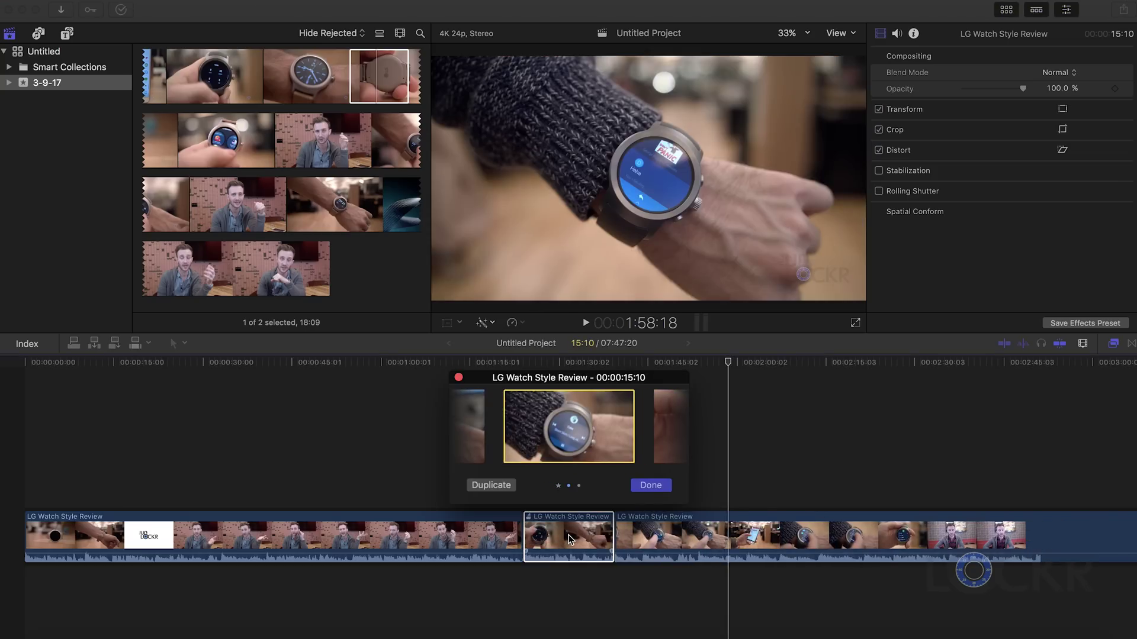
pyautogui.press('Right')
pyautogui.press('Left')
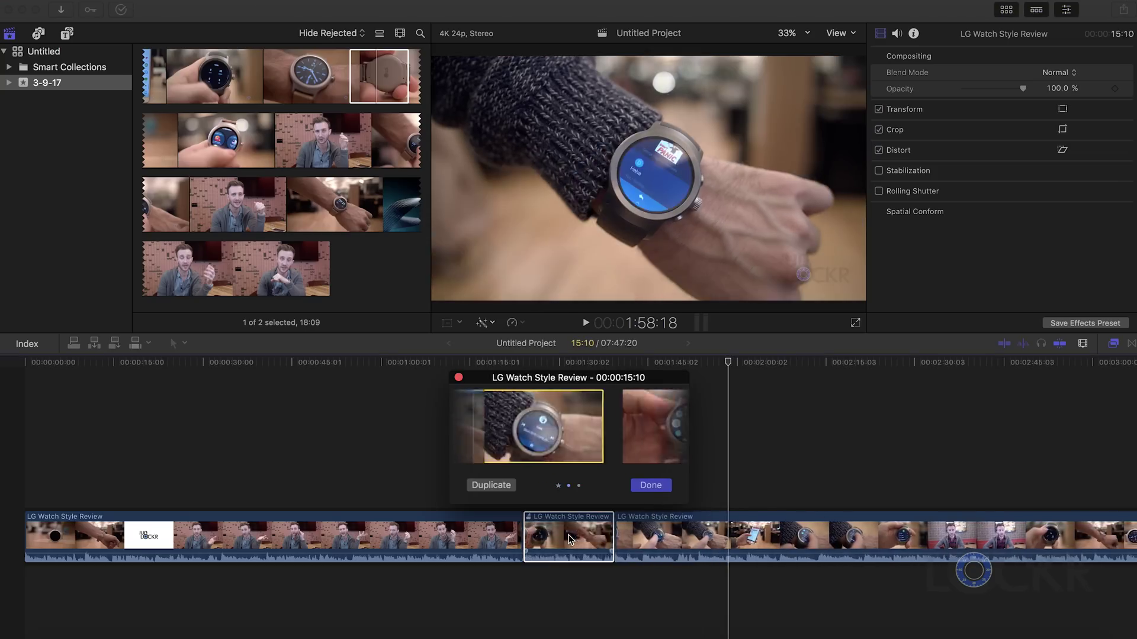
pyautogui.press('Left')
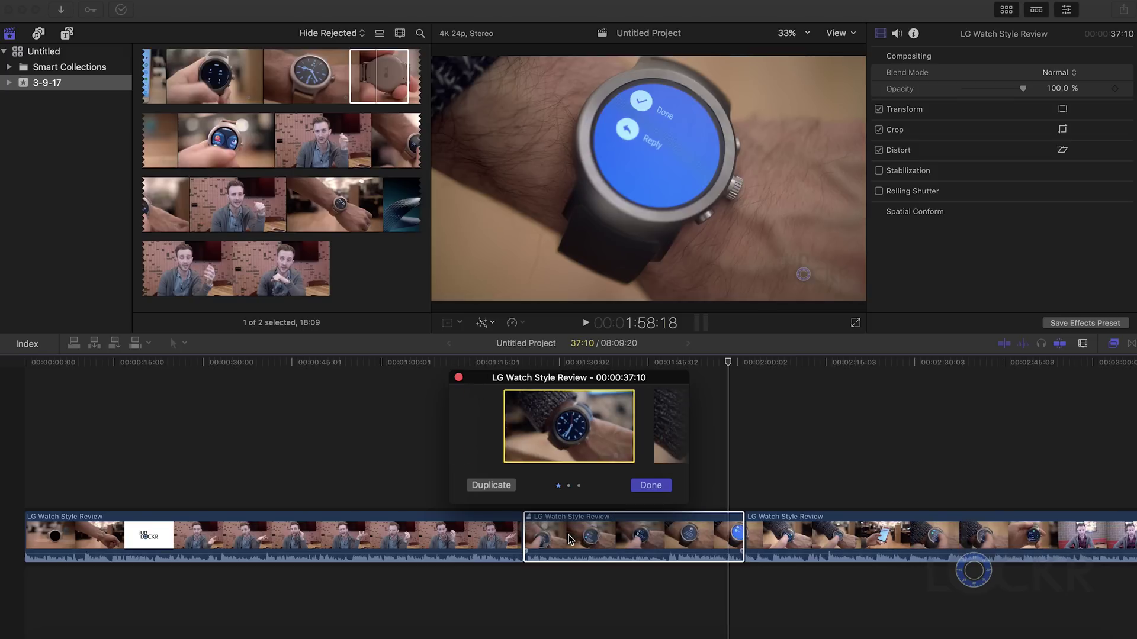
pyautogui.press('Right')
pyautogui.press('Right')
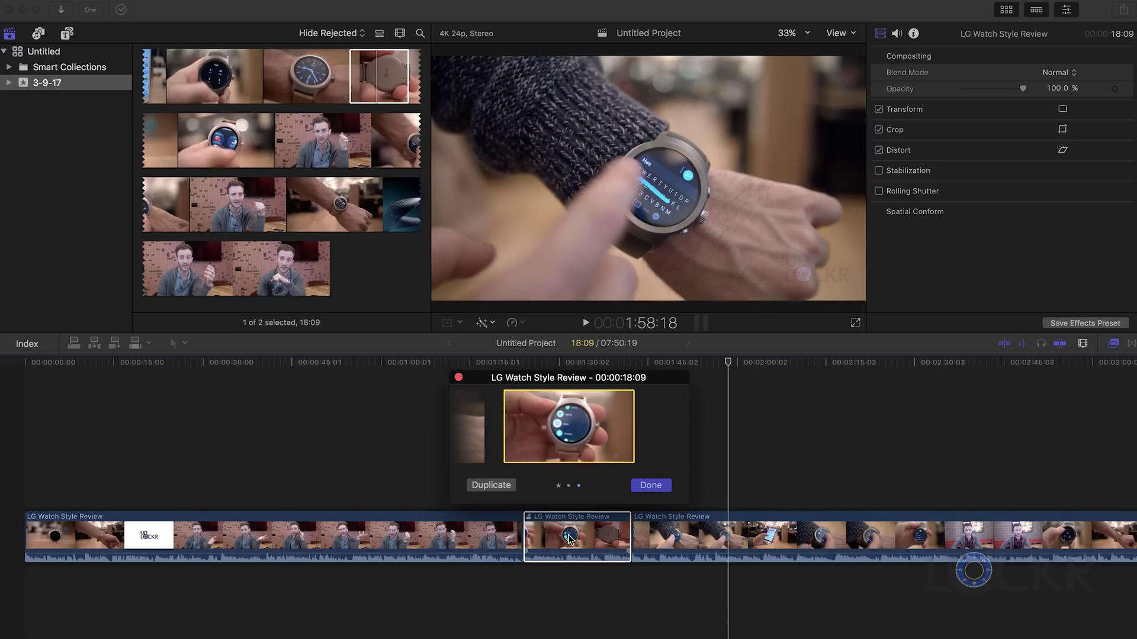
pyautogui.click(649, 490)
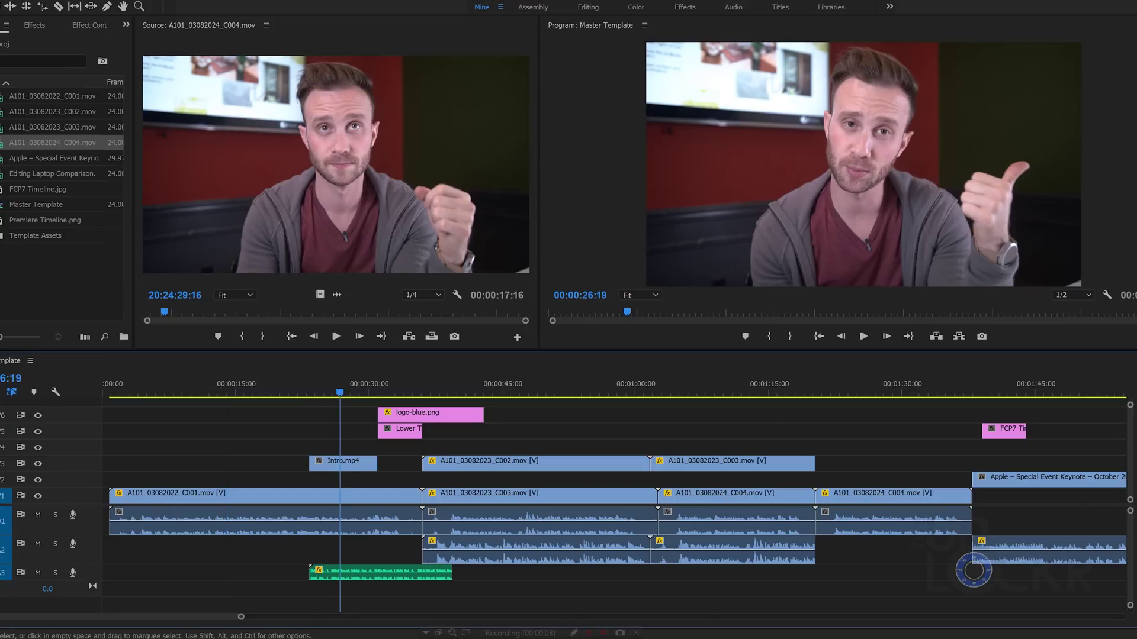
# - Normalize the peak volume of all clips on audio track A1 with Audio Gain
pyautogui.moveTo(1042, 523); pyautogui.dragTo(320, 515)
pyautogui.rightClick(320, 515)
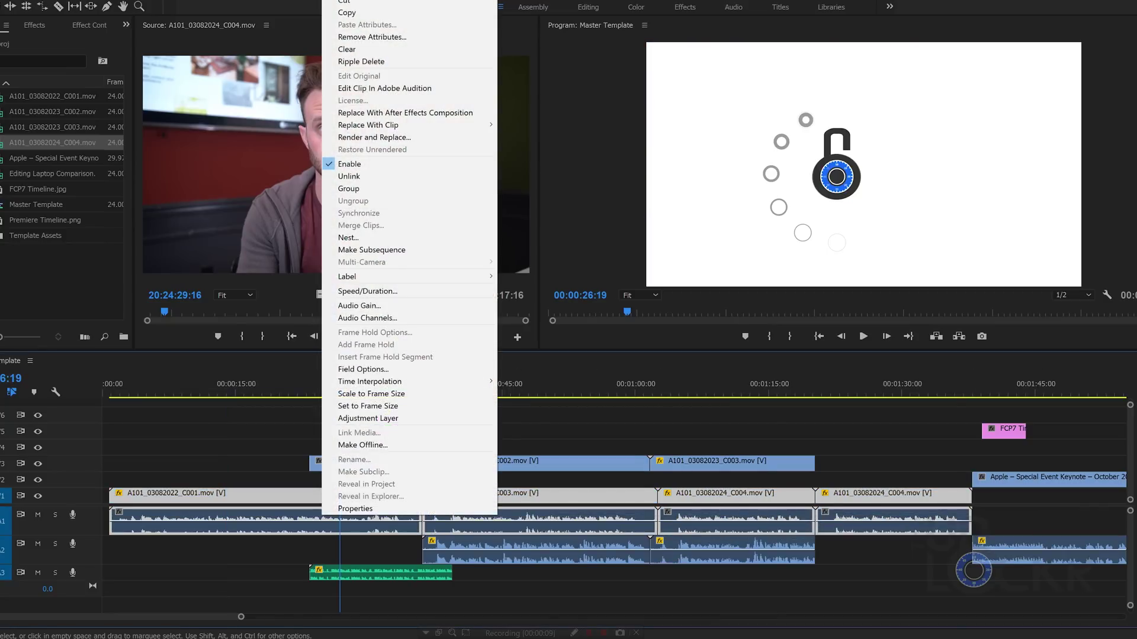
pyautogui.click(367, 305)
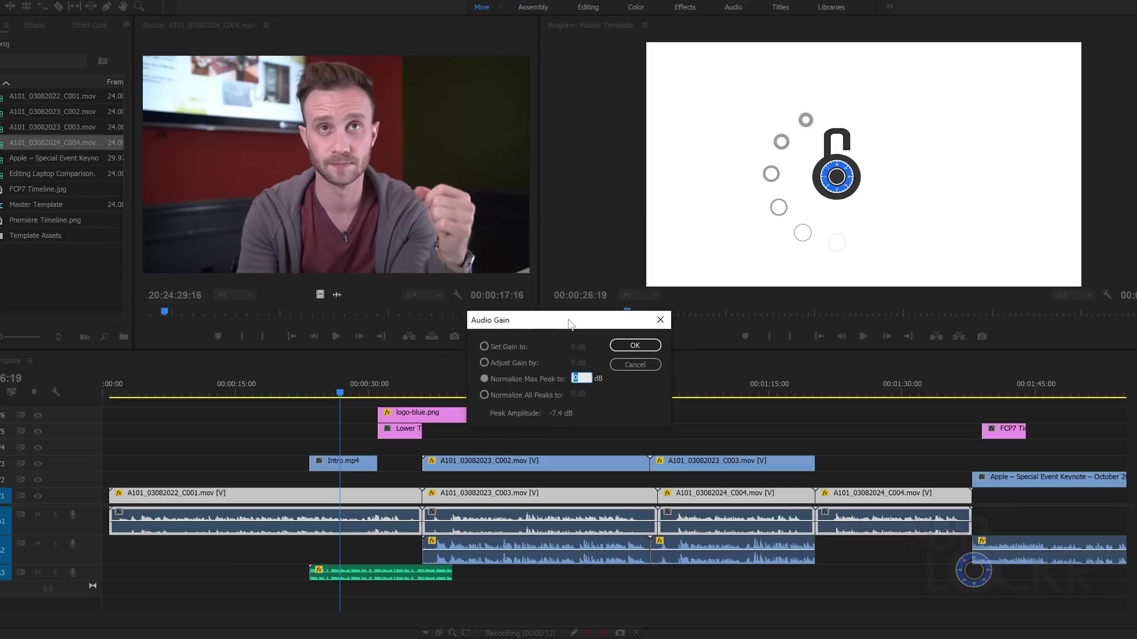
pyautogui.press('Return')
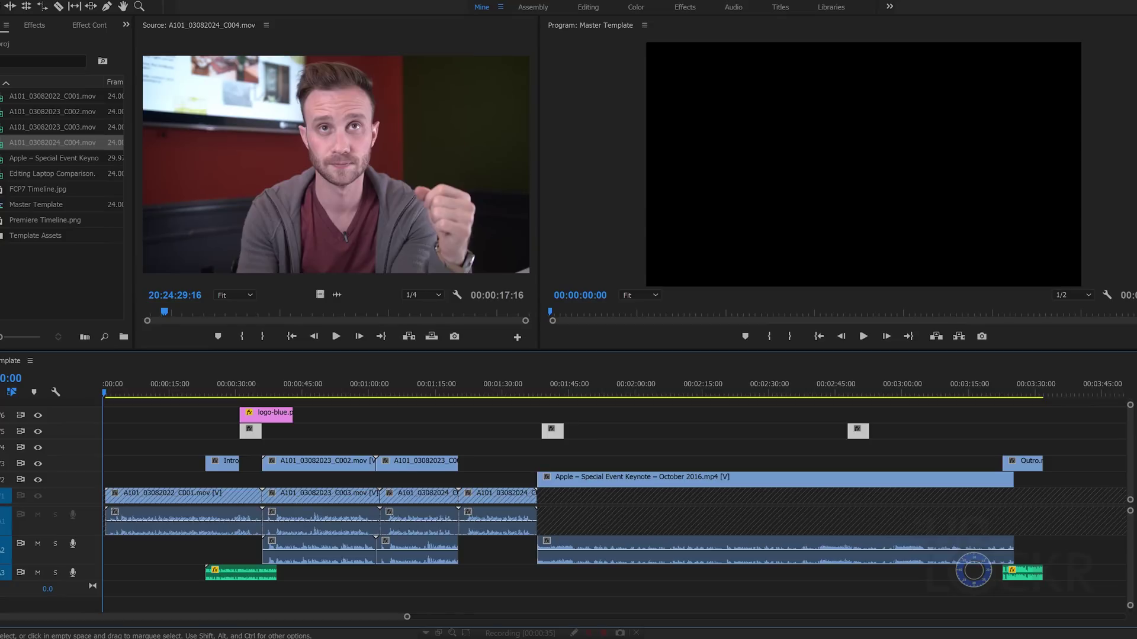
# - Apply an Audio Gain adjustment to all clips on audio track A2, then deselect them
pyautogui.moveTo(188, 551); pyautogui.dragTo(650, 551)
pyautogui.rightClick(650, 551)
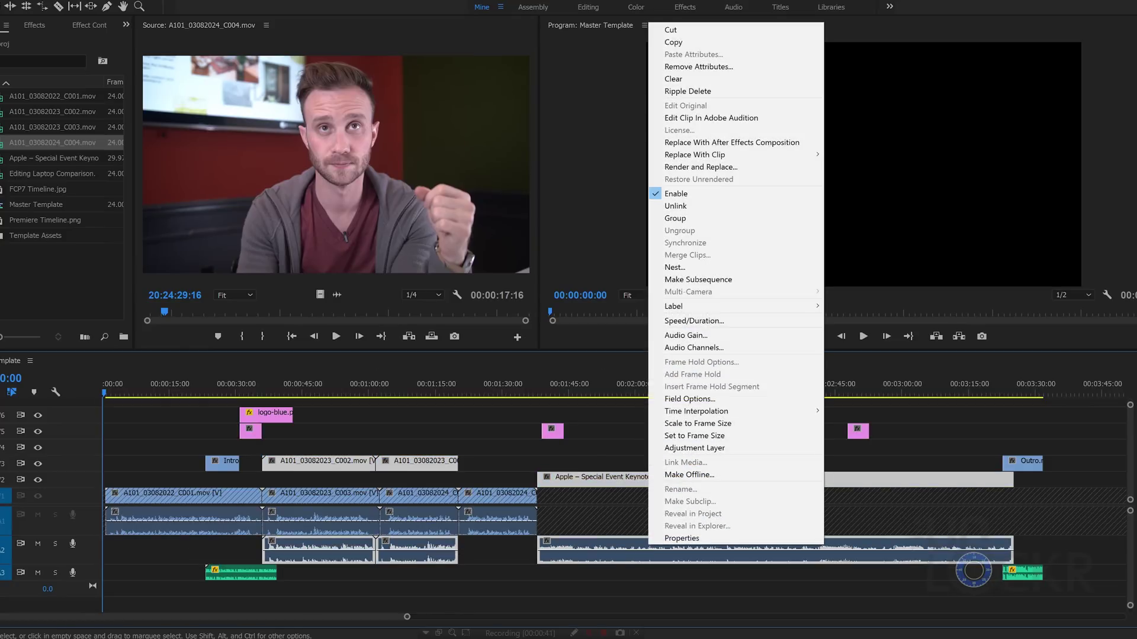
pyautogui.click(687, 335)
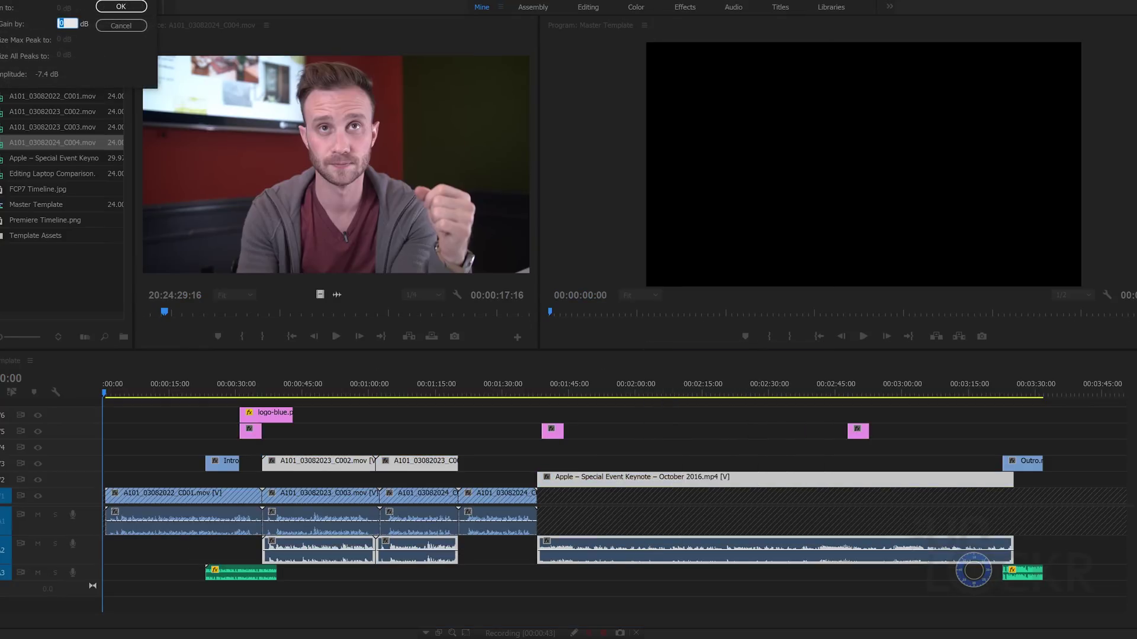
pyautogui.press('Return')
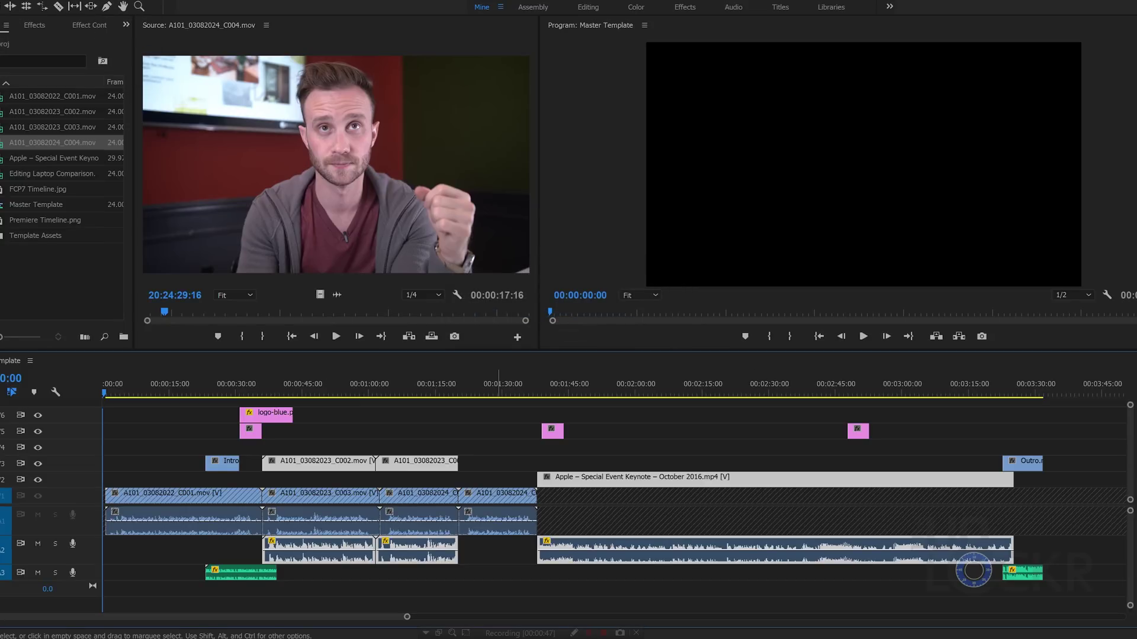
pyautogui.click(497, 550)
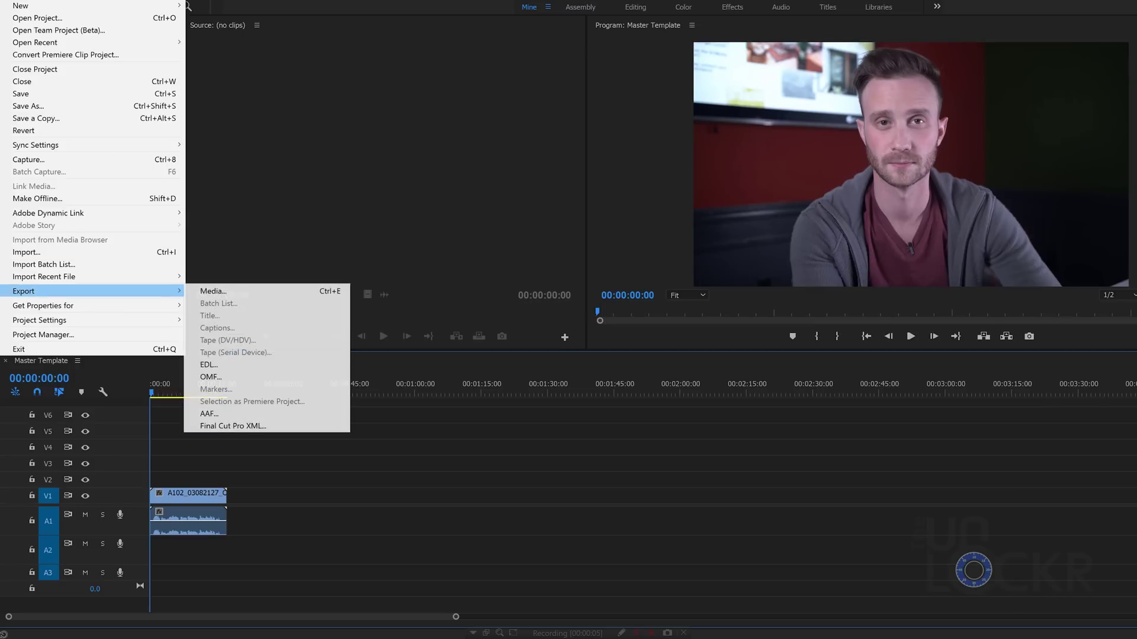
# - Cancel the OMF export, then keep H.264 as the Export Media format and browse the presets
pyautogui.click(225, 377)
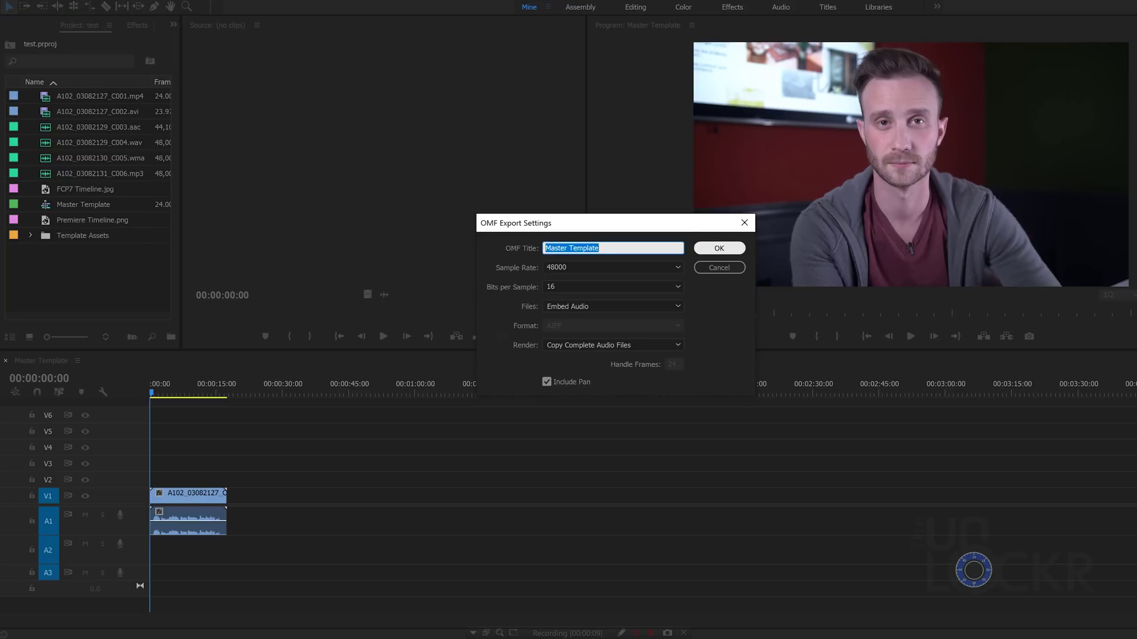
pyautogui.press('Return')
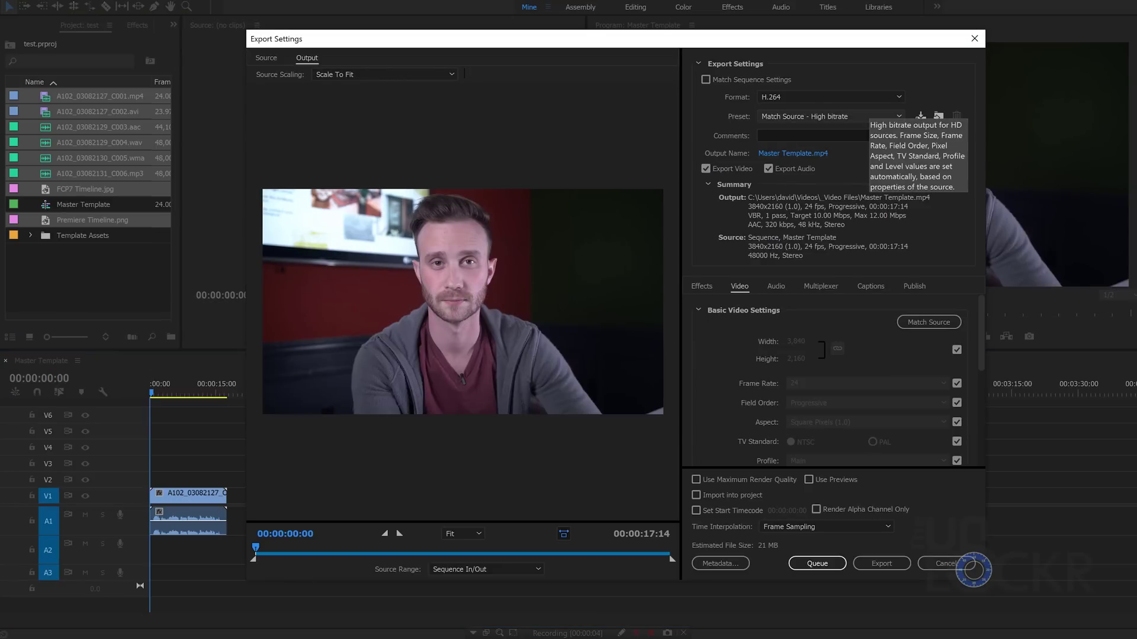
pyautogui.click(888, 97)
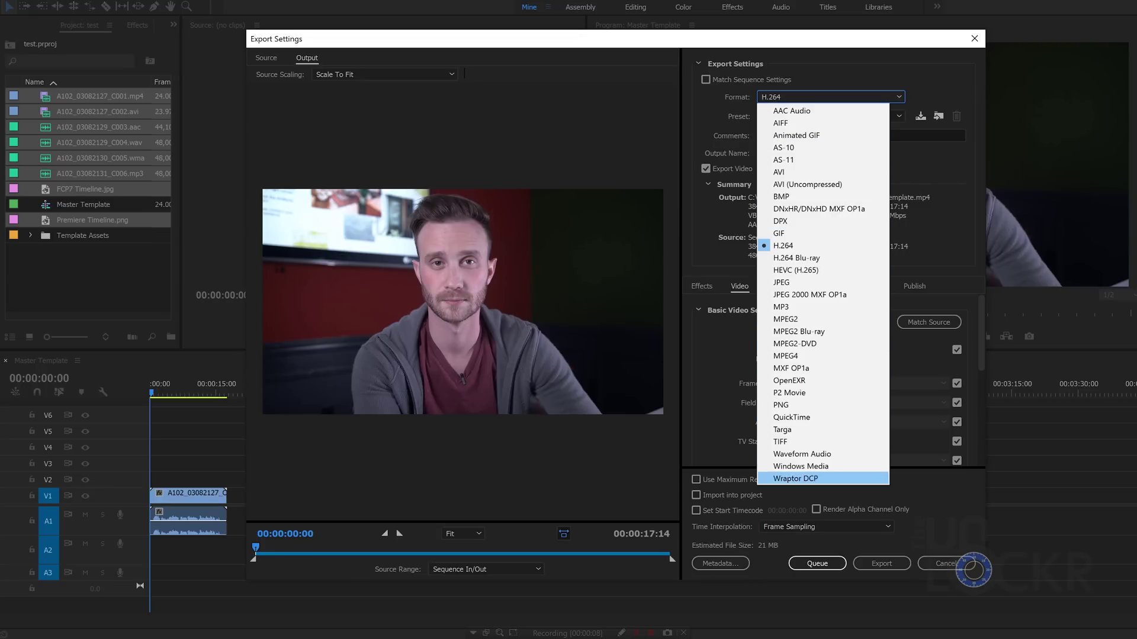
pyautogui.click(783, 245)
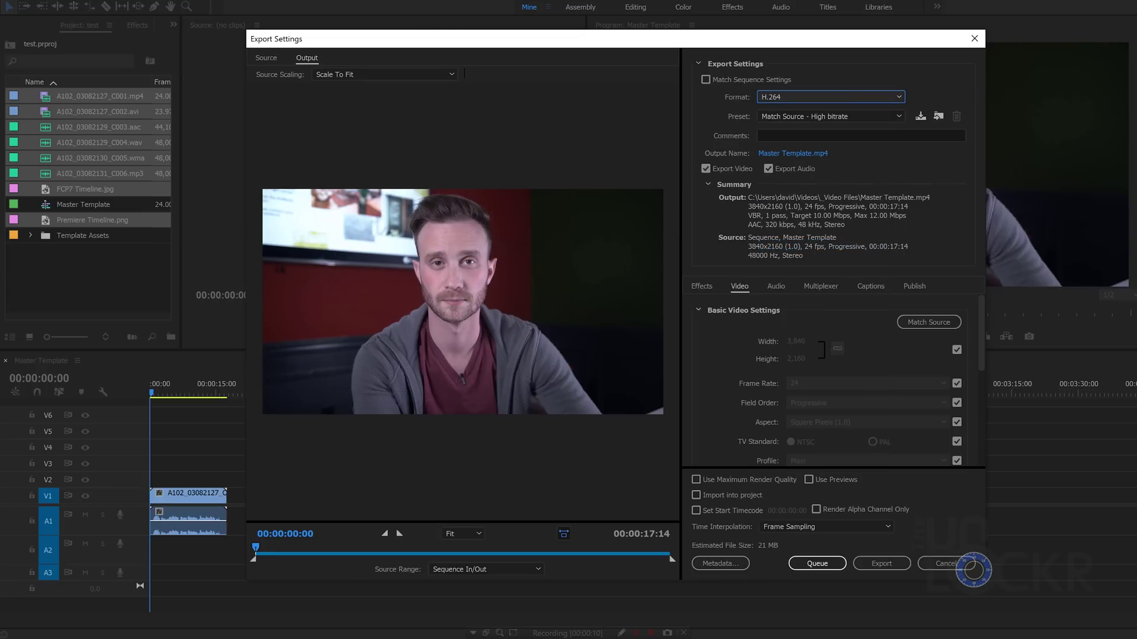
pyautogui.click(898, 116)
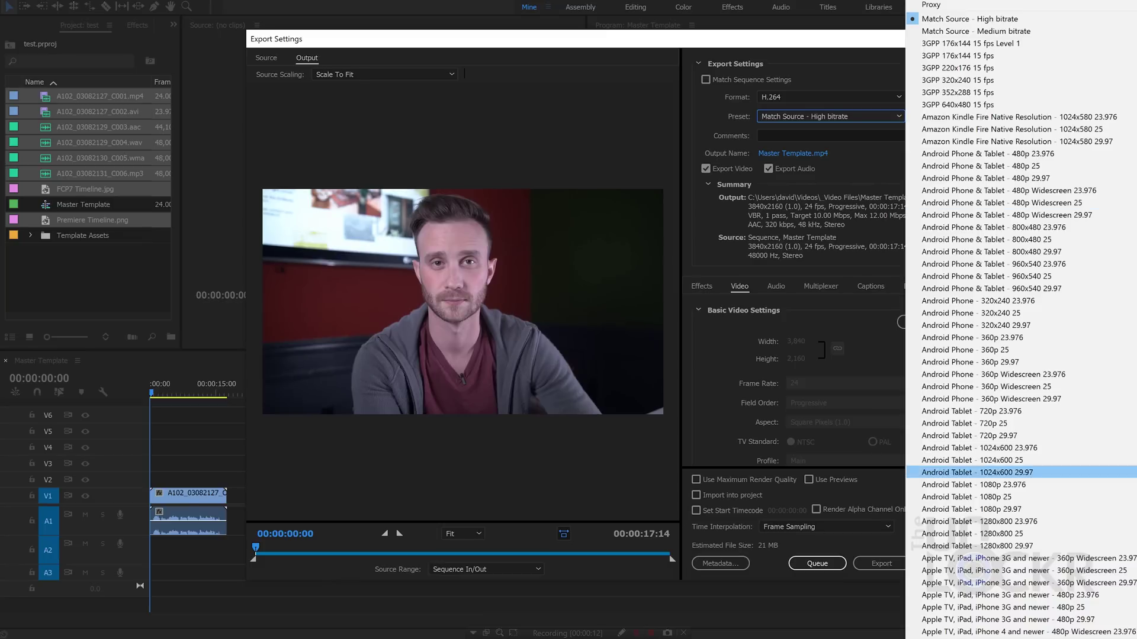
pyautogui.scroll(-3, 1021, 320)
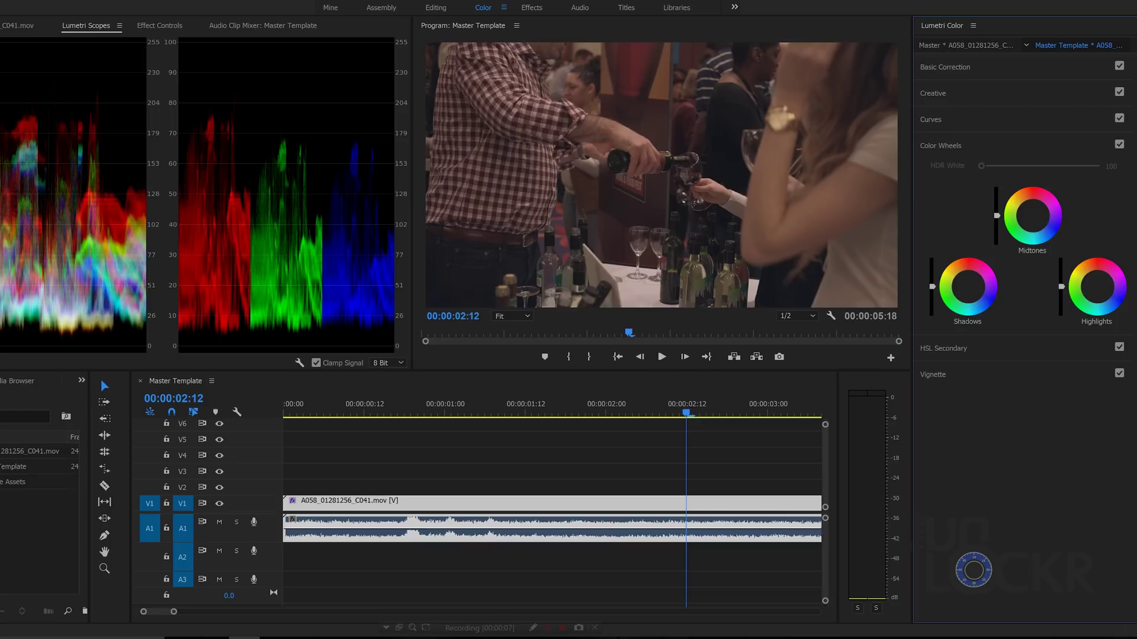
# - Scroll through the Lumetri Color panel to review the clip's color settings
pyautogui.scroll(-5, 1024, 332)
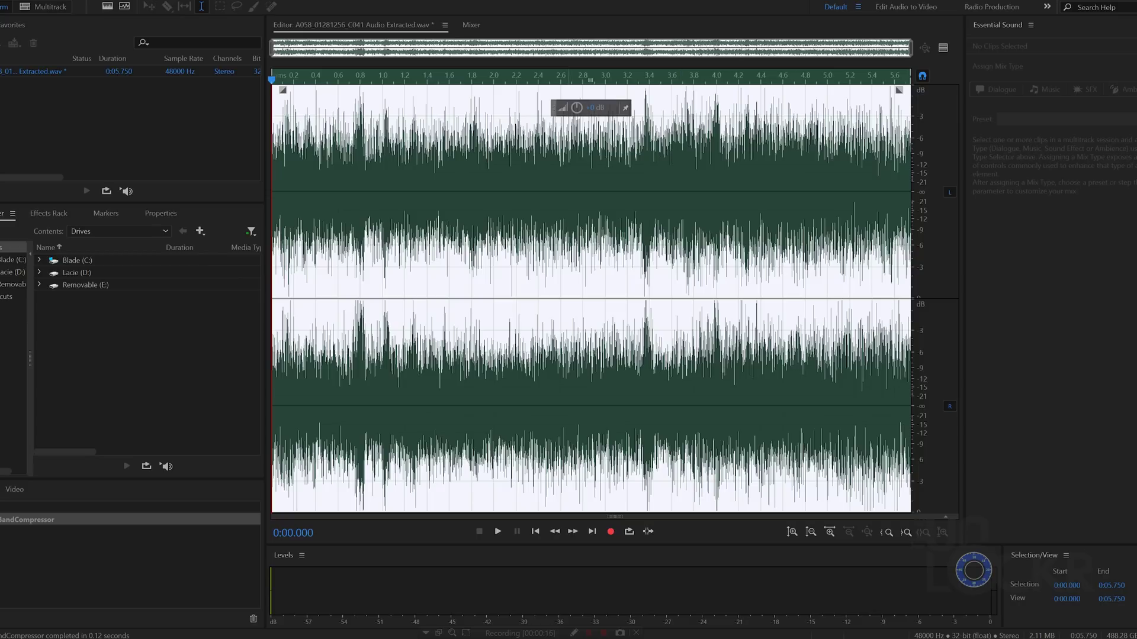
# - Preview the extracted audio, save it in Audition, and play the sequence back in Premiere Pro
pyautogui.press('space')
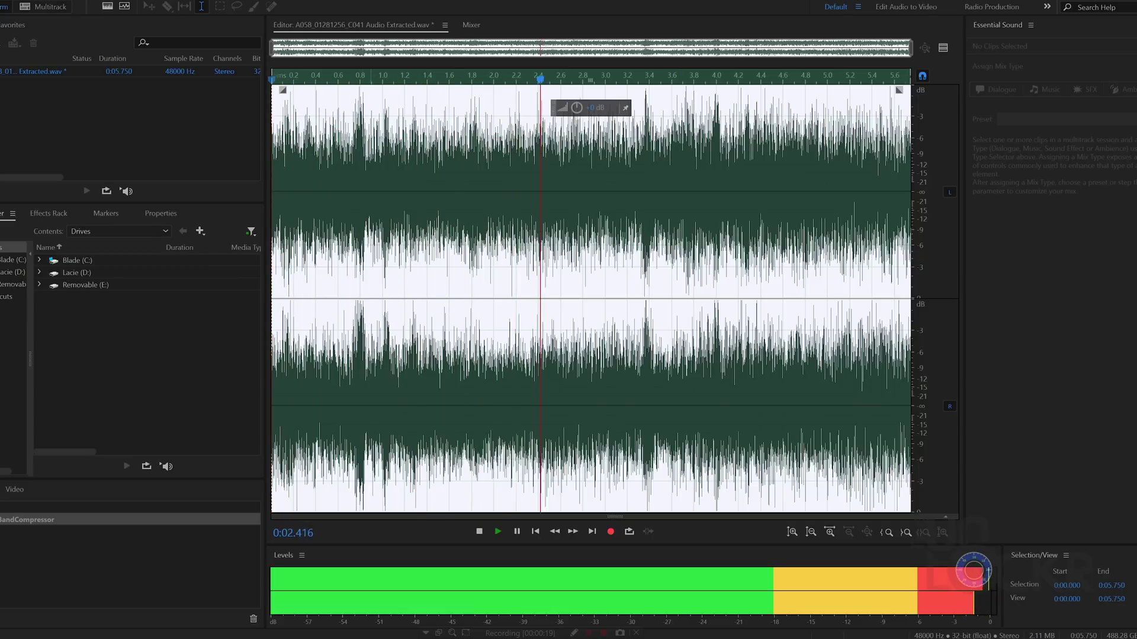
pyautogui.press('space')
pyautogui.hotkey('ctrl', 'shift', 'a')
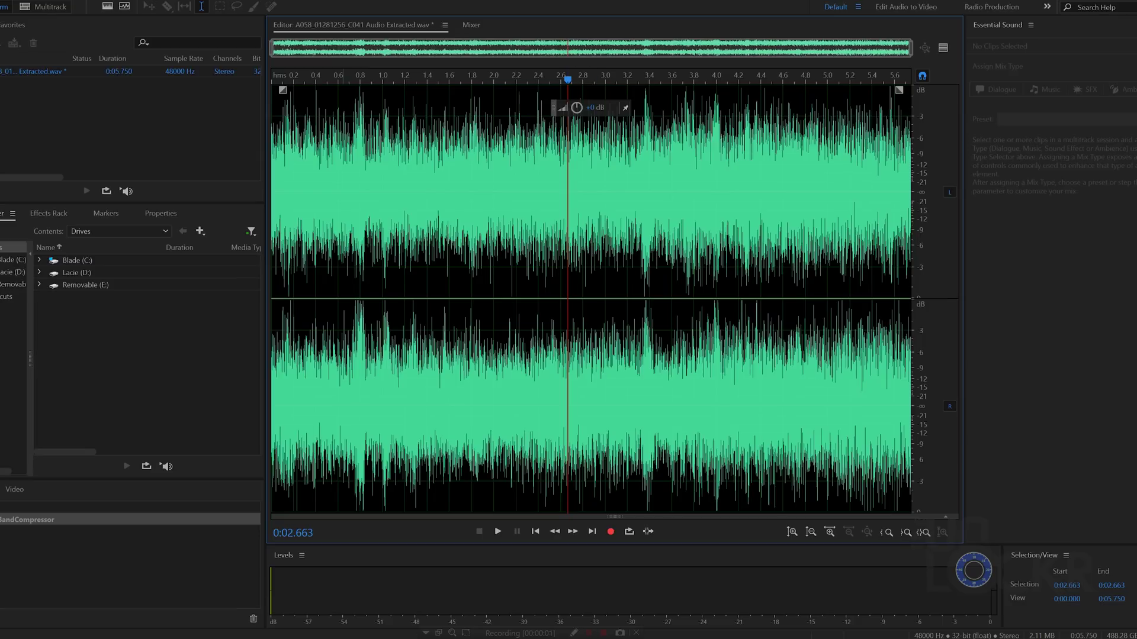
pyautogui.hotkey('alt', 'f')
pyautogui.press('s')
pyautogui.hotkey('alt', 'Tab')
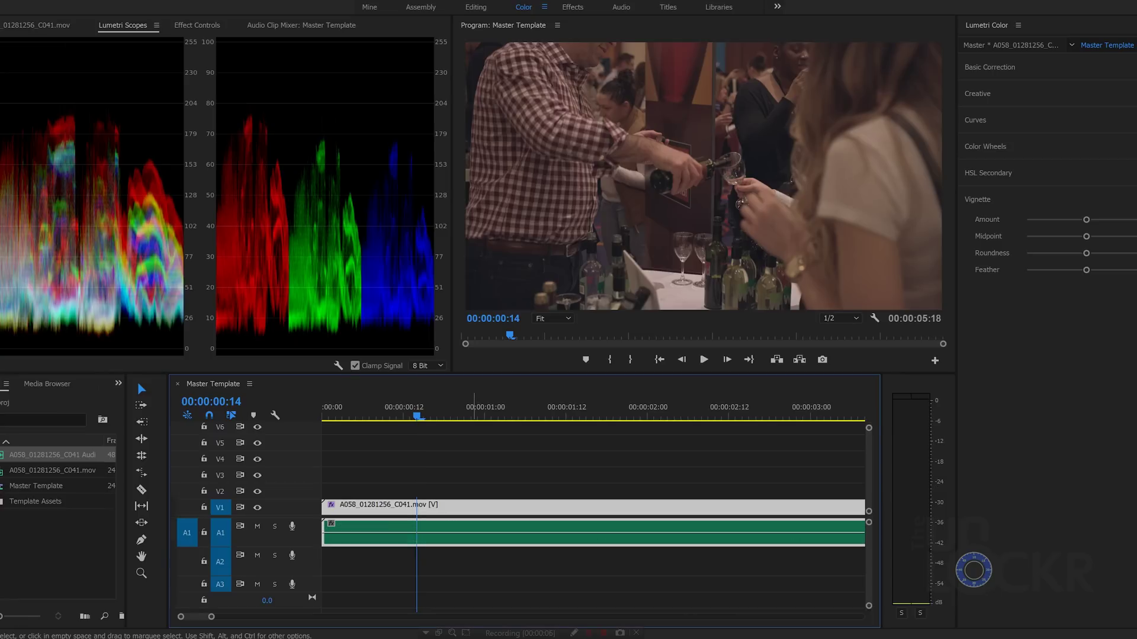
pyautogui.press('space')
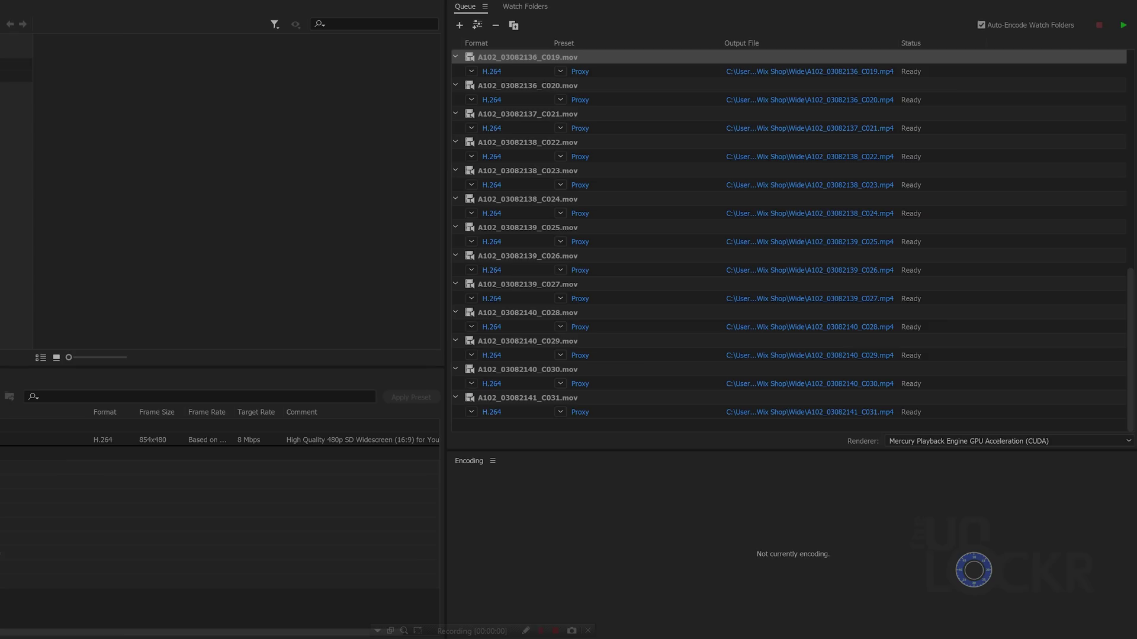
# - Start encoding the queued clips into H.264 Proxy files at 854x480
pyautogui.press('Return')
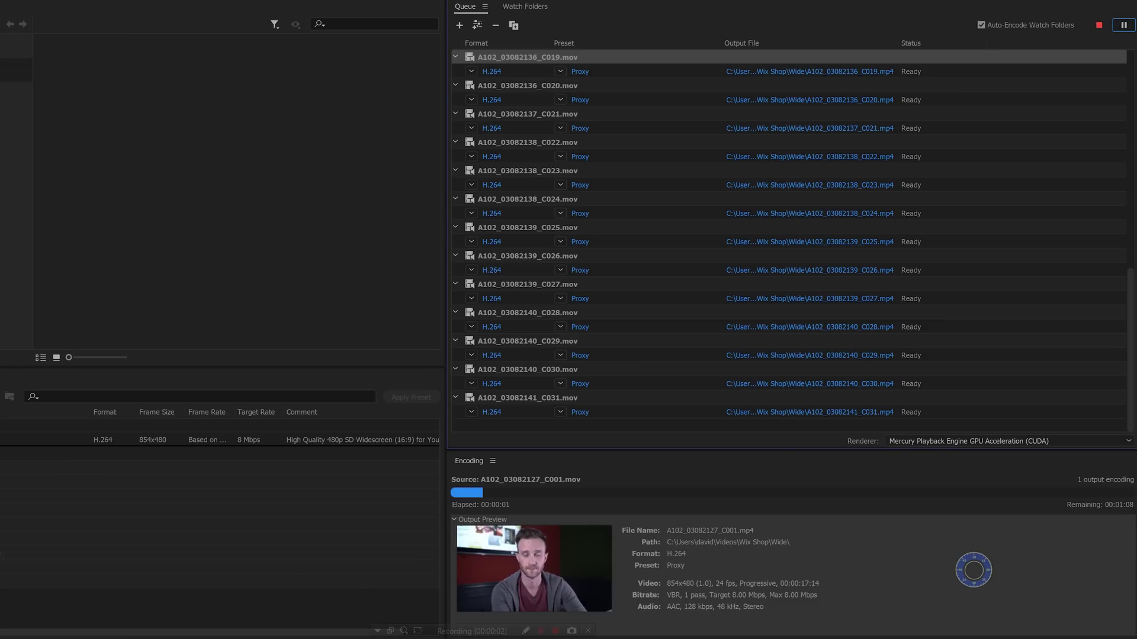